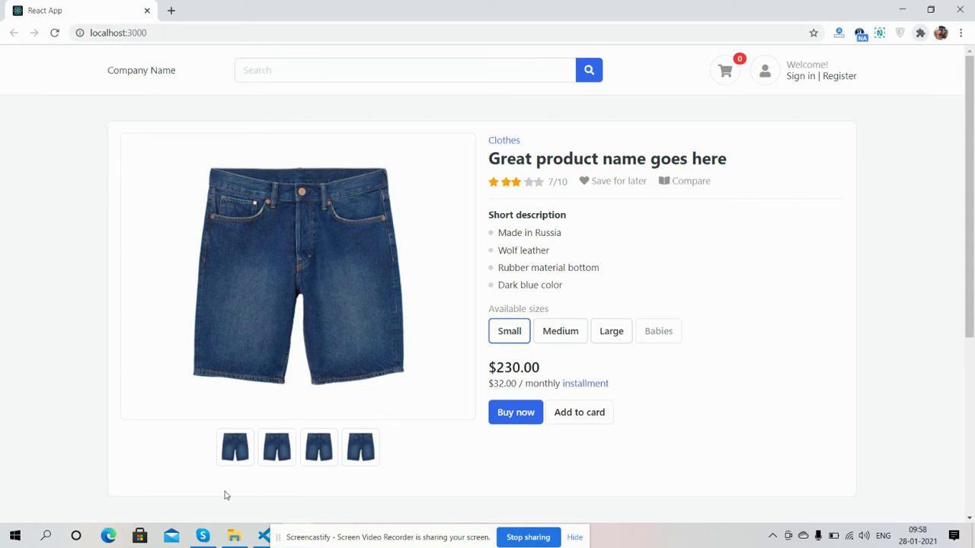
# - Preview the denim shorts page in DevTools' iPhone X view, then close the developer tools
pyautogui.click(968, 118)
pyautogui.moveTo(969, 118); pyautogui.dragTo(968, 335)
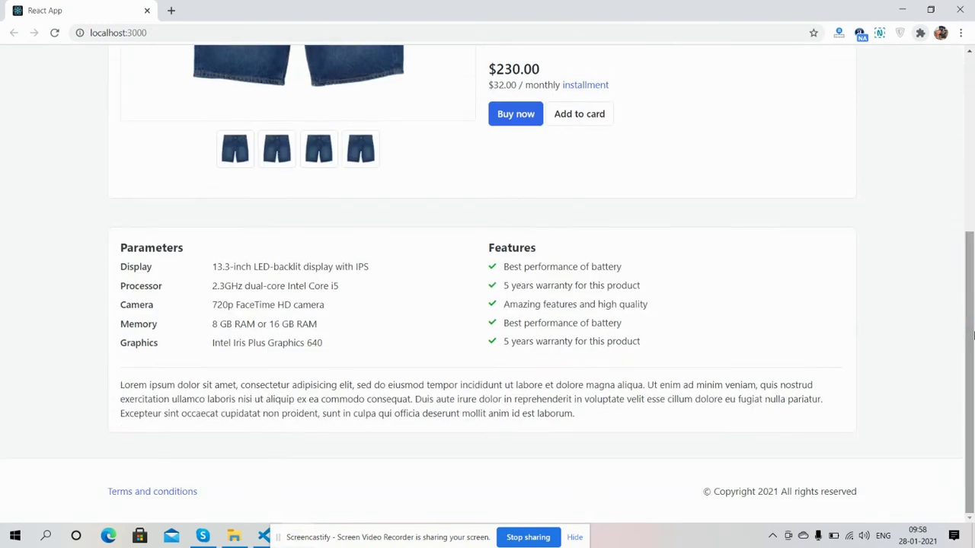
pyautogui.moveTo(969, 347); pyautogui.dragTo(969, 61)
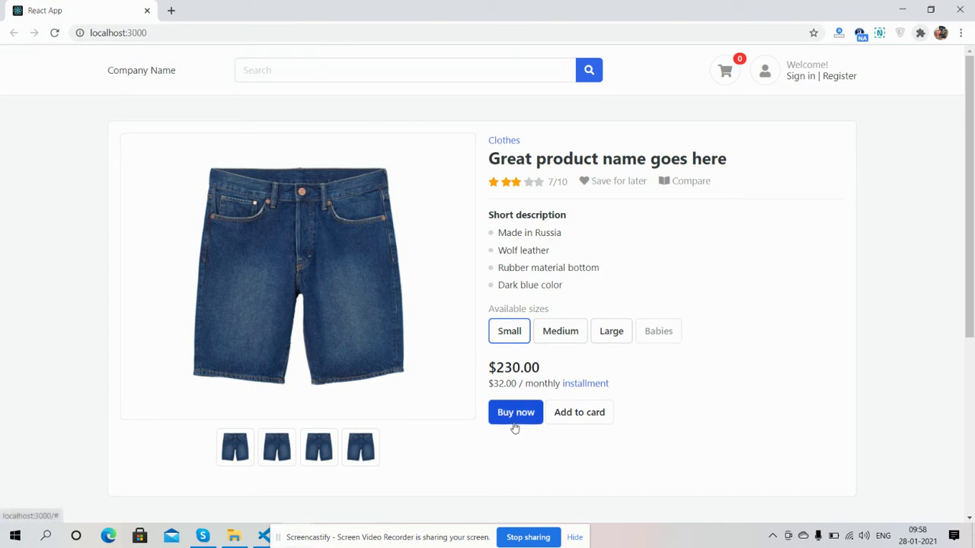
pyautogui.moveTo(968, 267); pyautogui.dragTo(970, 336)
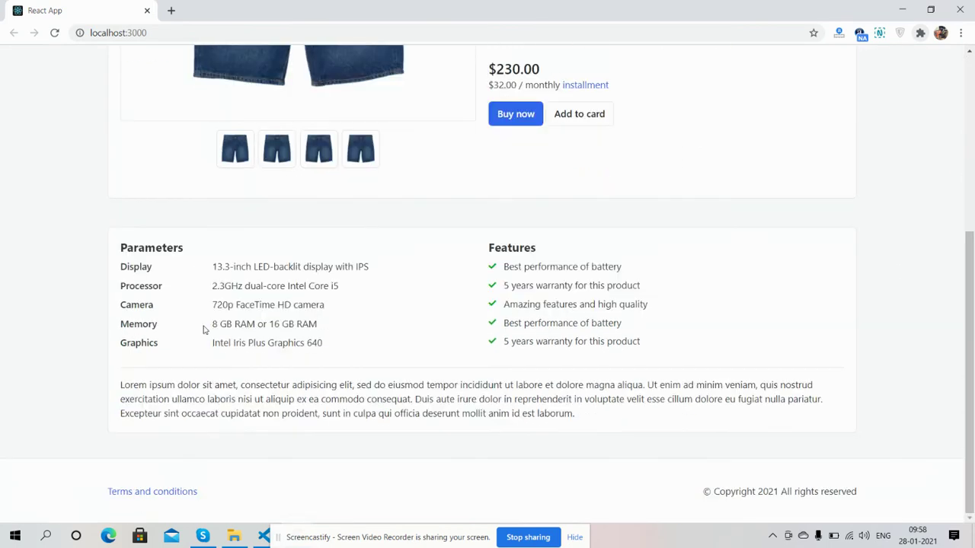
pyautogui.moveTo(968, 304); pyautogui.dragTo(969, 83)
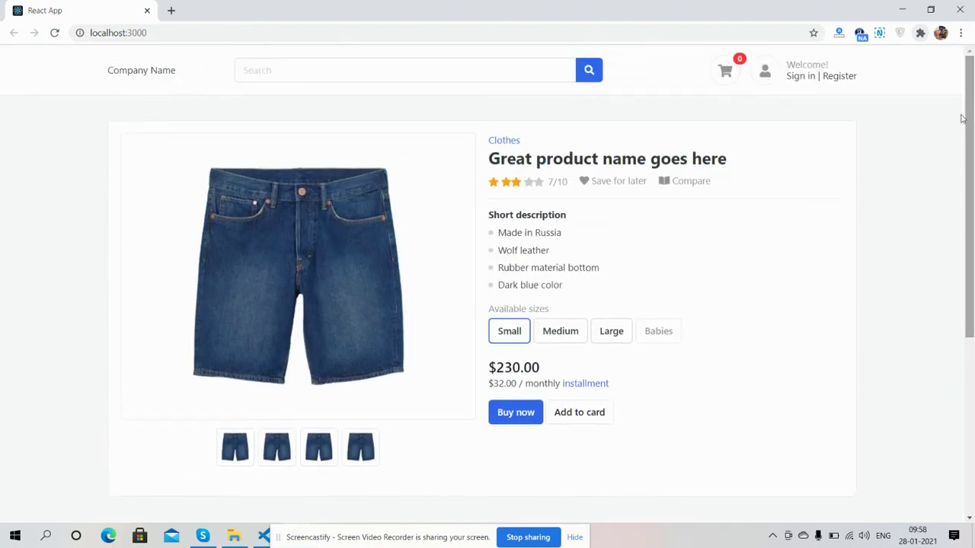
pyautogui.rightClick(900, 128)
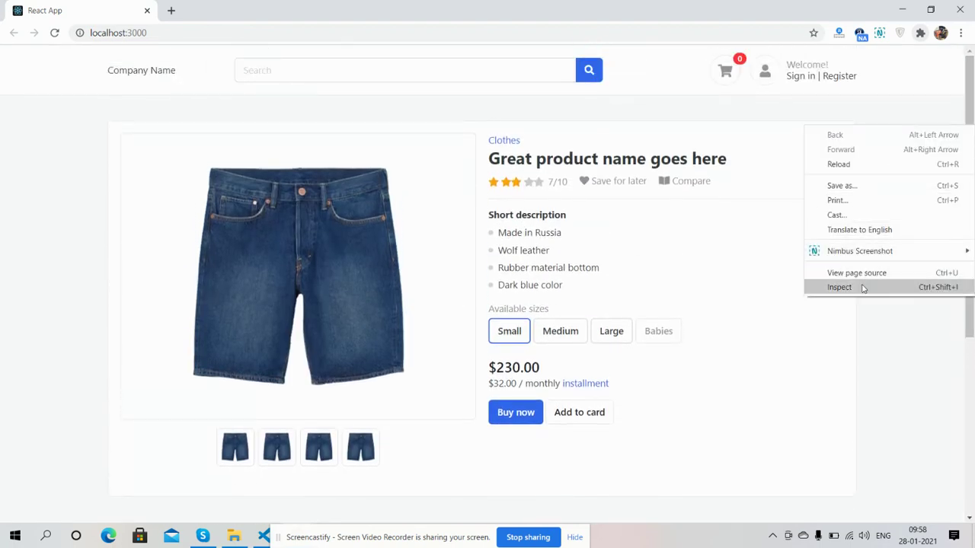
pyautogui.click(864, 288)
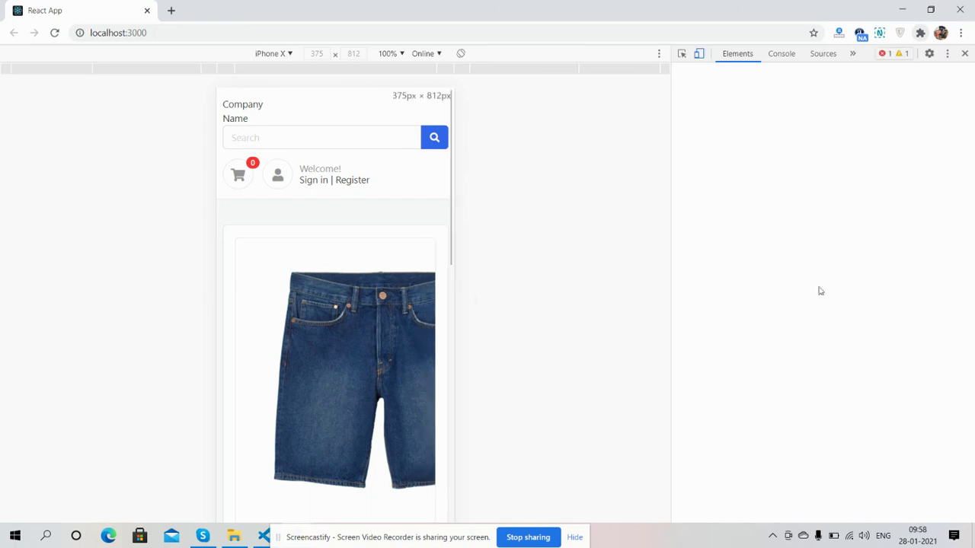
pyautogui.scroll(-10, 362, 126)
pyautogui.scroll(-3, 363, 127)
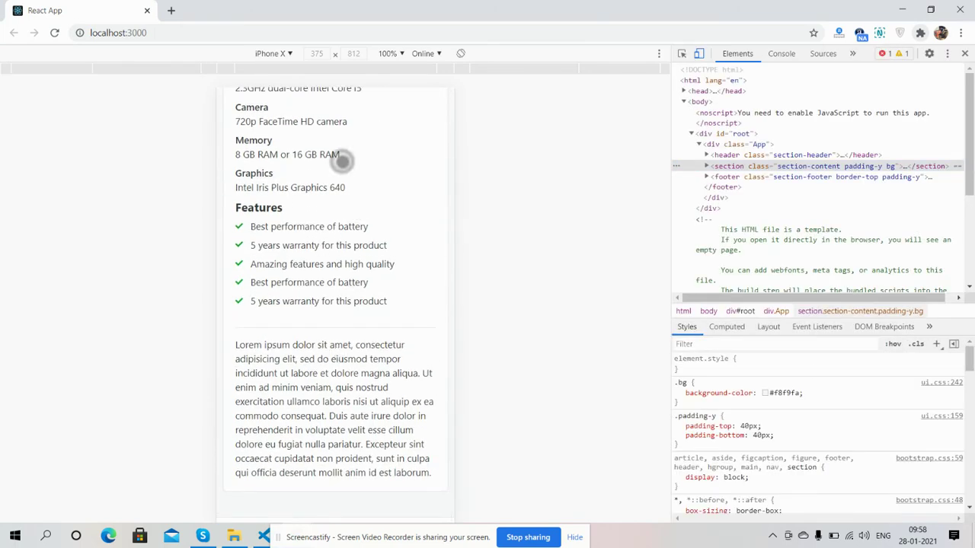
pyautogui.scroll(10, 339, 331)
pyautogui.scroll(-3, 339, 348)
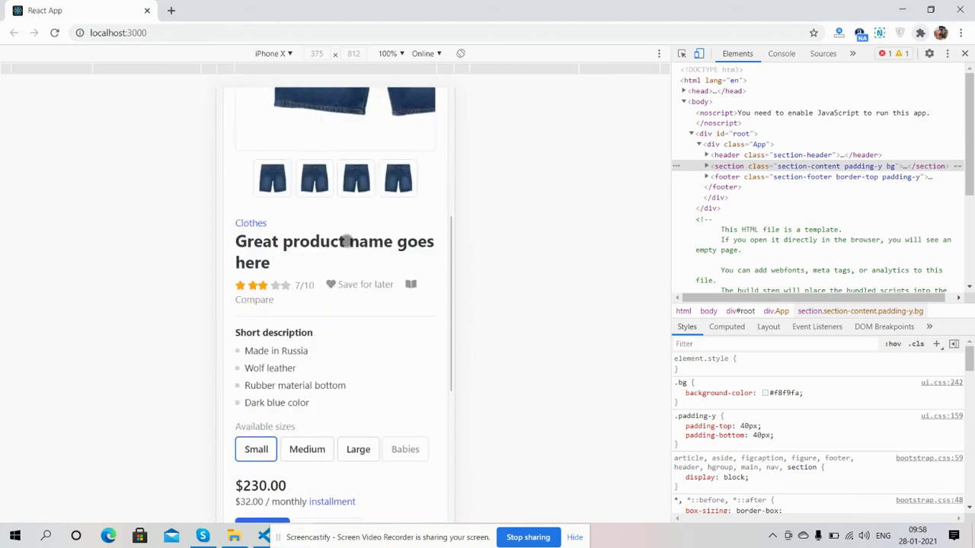
pyautogui.click(965, 54)
pyautogui.moveTo(970, 305); pyautogui.dragTo(970, 99)
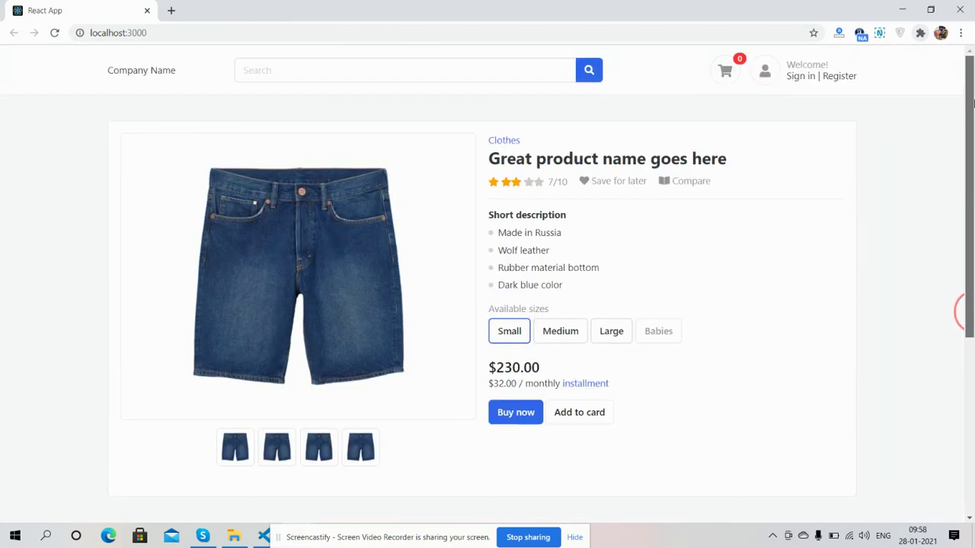